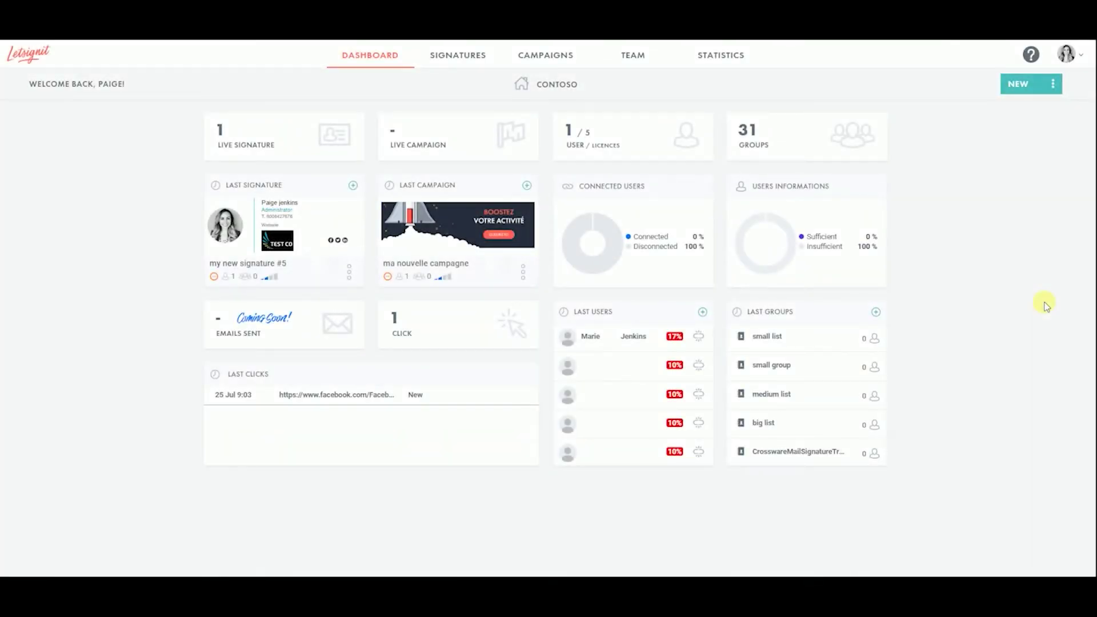
click(1066, 55)
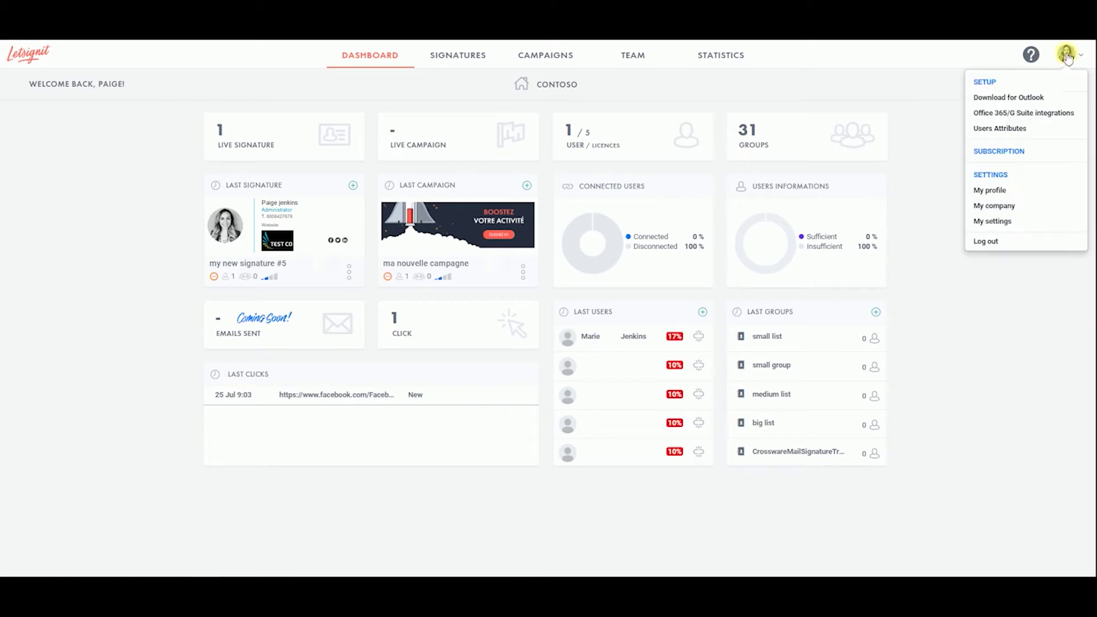
click(1039, 97)
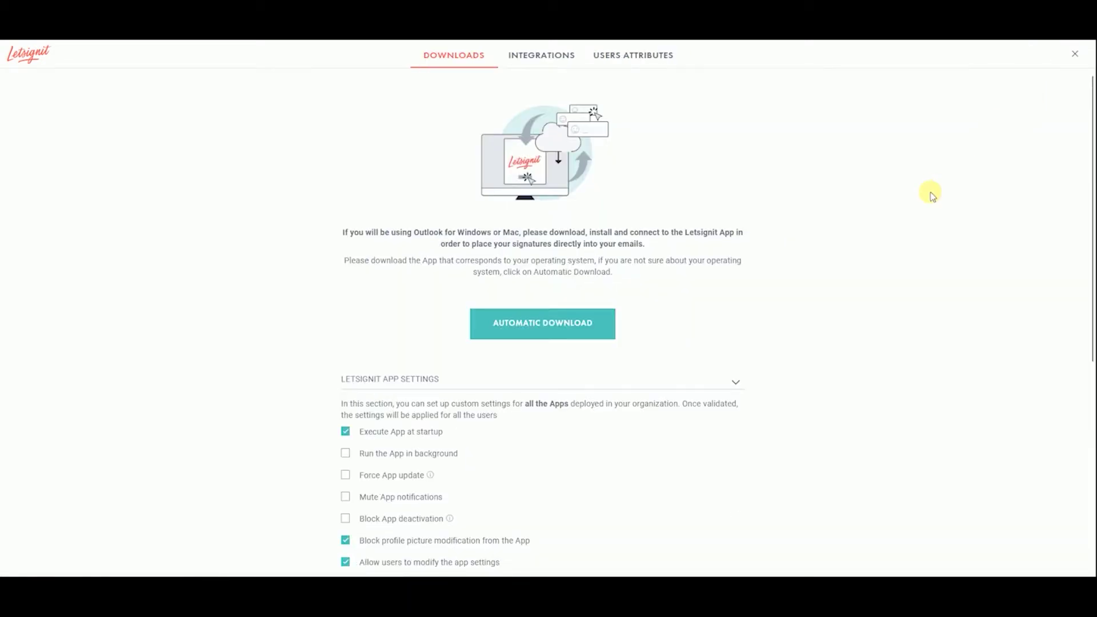
scroll(932, 196, down, 3)
scroll(932, 195, down, 1)
scroll(931, 195, down, 2)
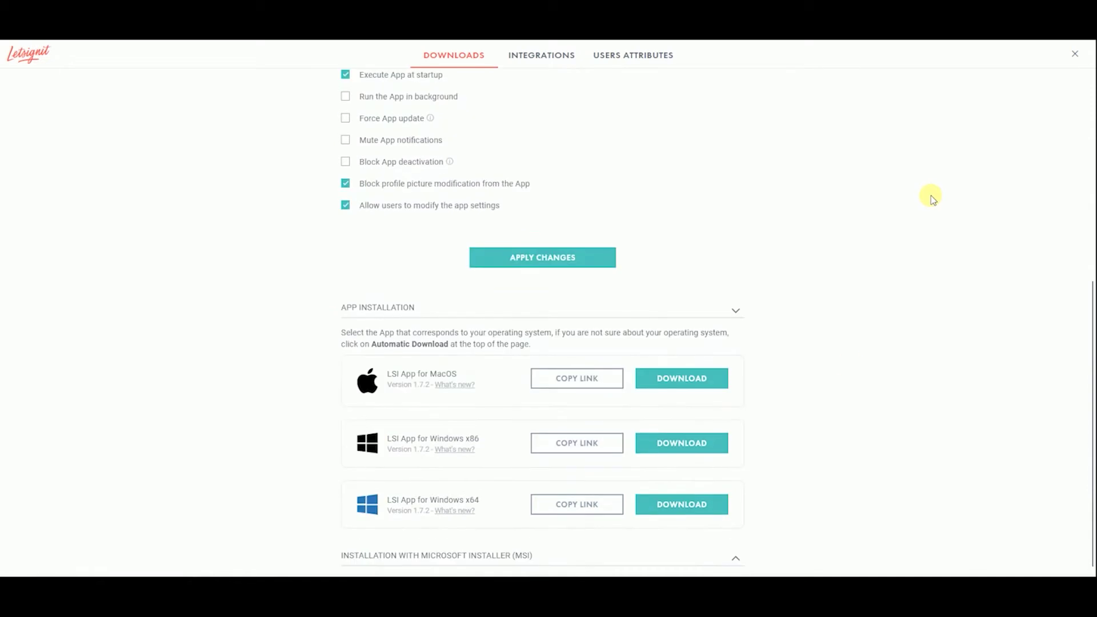
click(738, 558)
scroll(800, 487, down, 2)
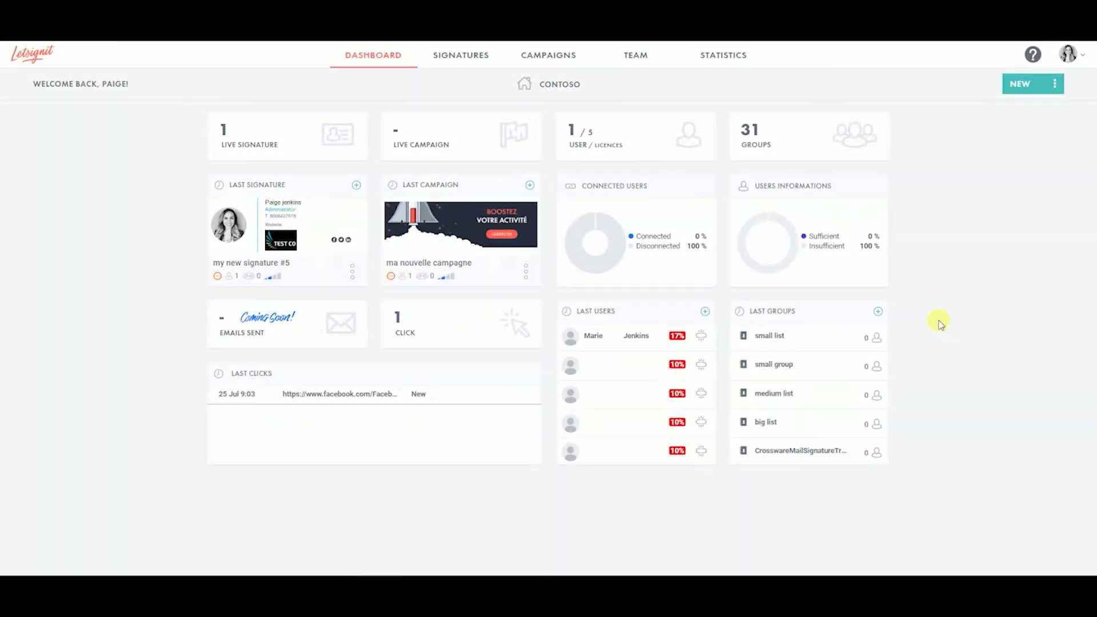
In the Team user list, tick several users, then select them all with the header checkbox
click(634, 60)
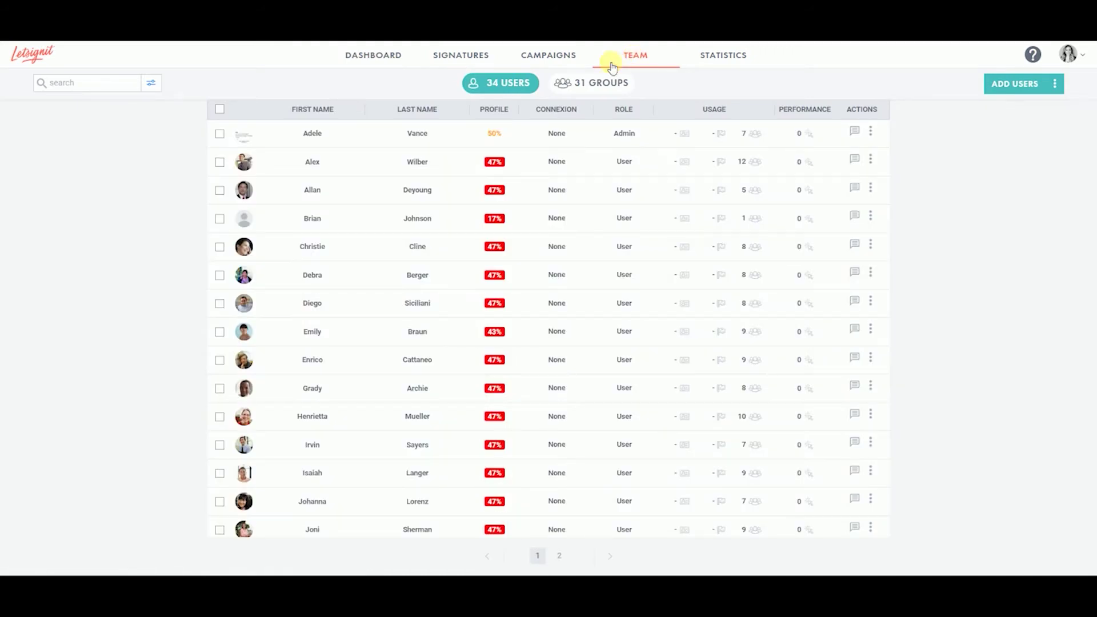
click(219, 162)
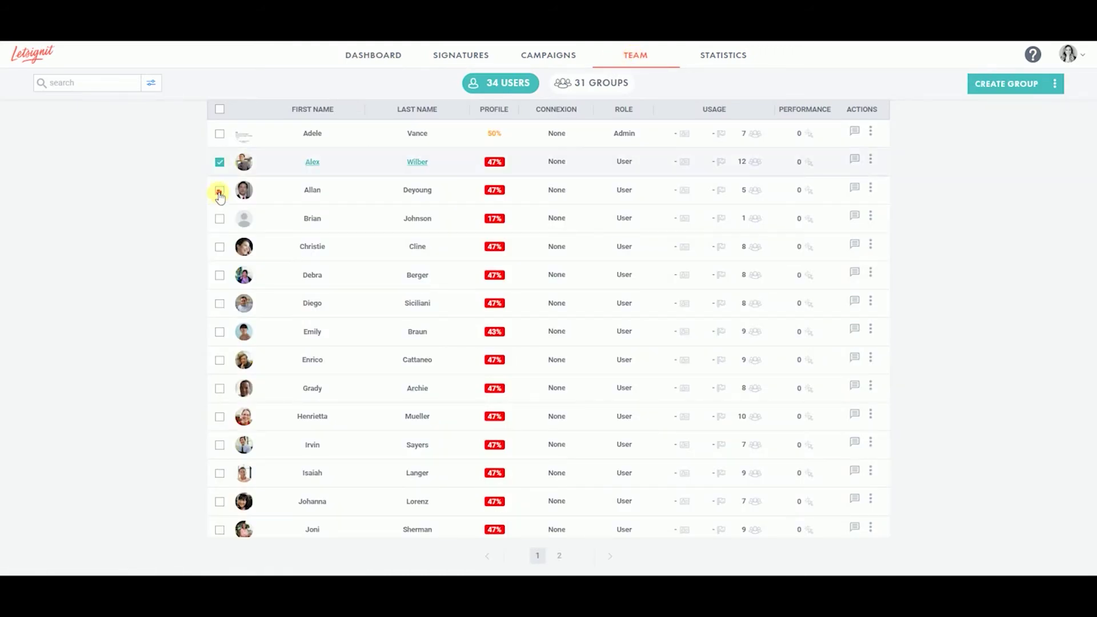
click(220, 191)
click(220, 218)
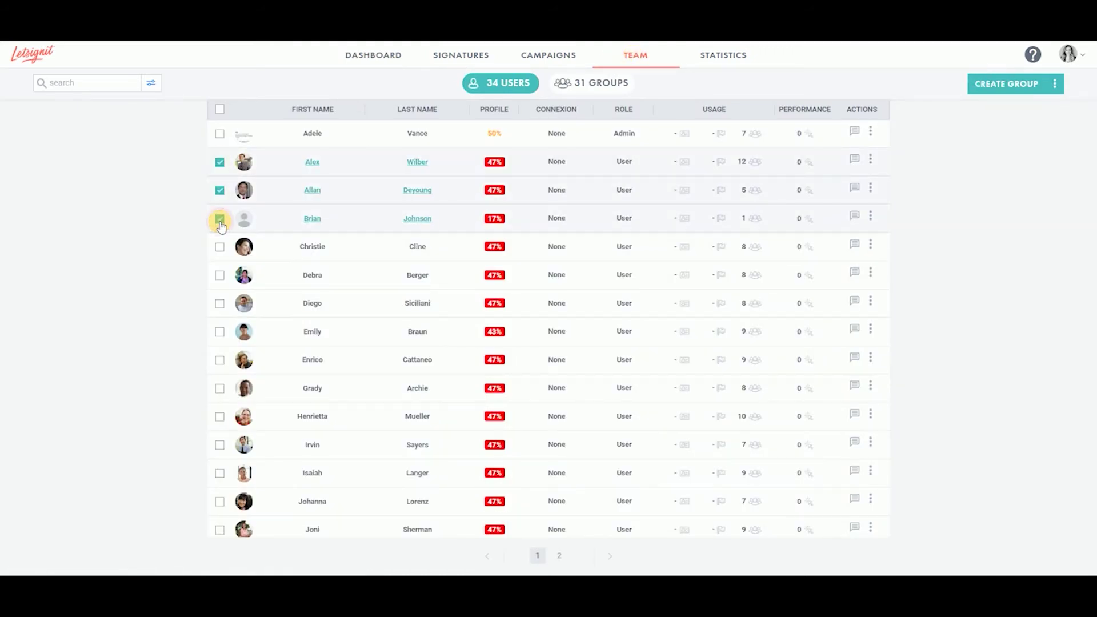
click(219, 111)
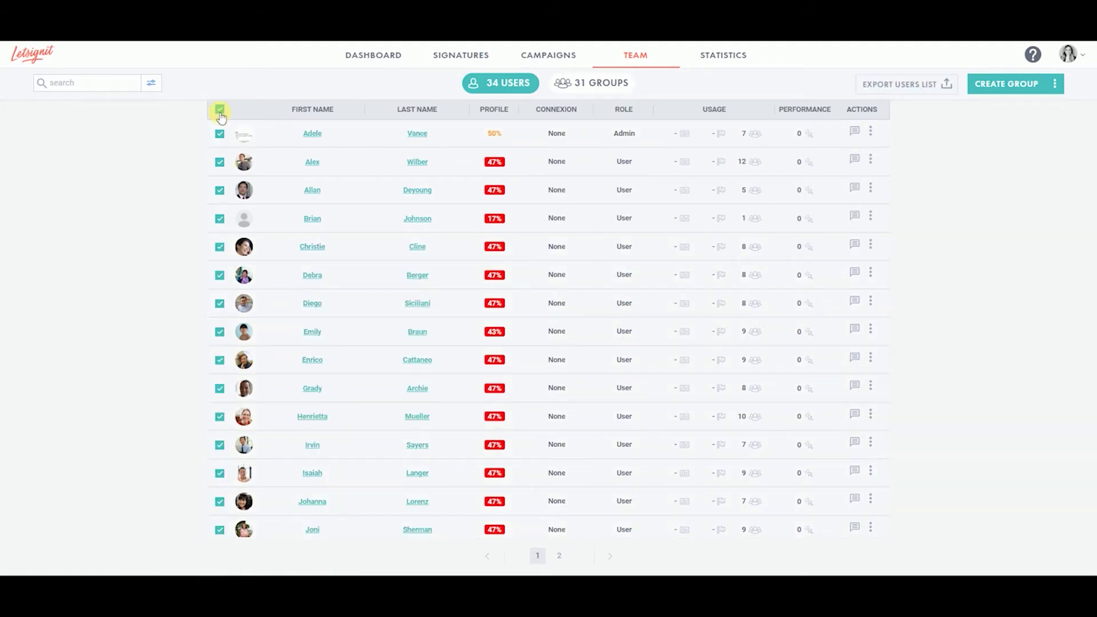
Send the app invitation to all 34 selected users, with App deployment set to No, after previewing the email
click(1053, 86)
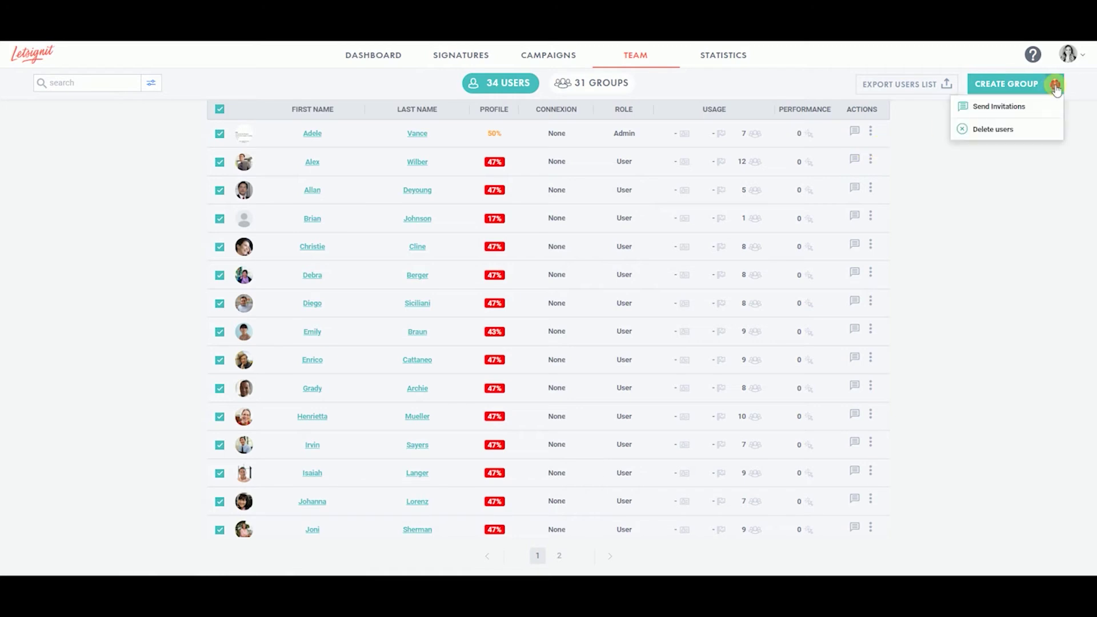
click(999, 107)
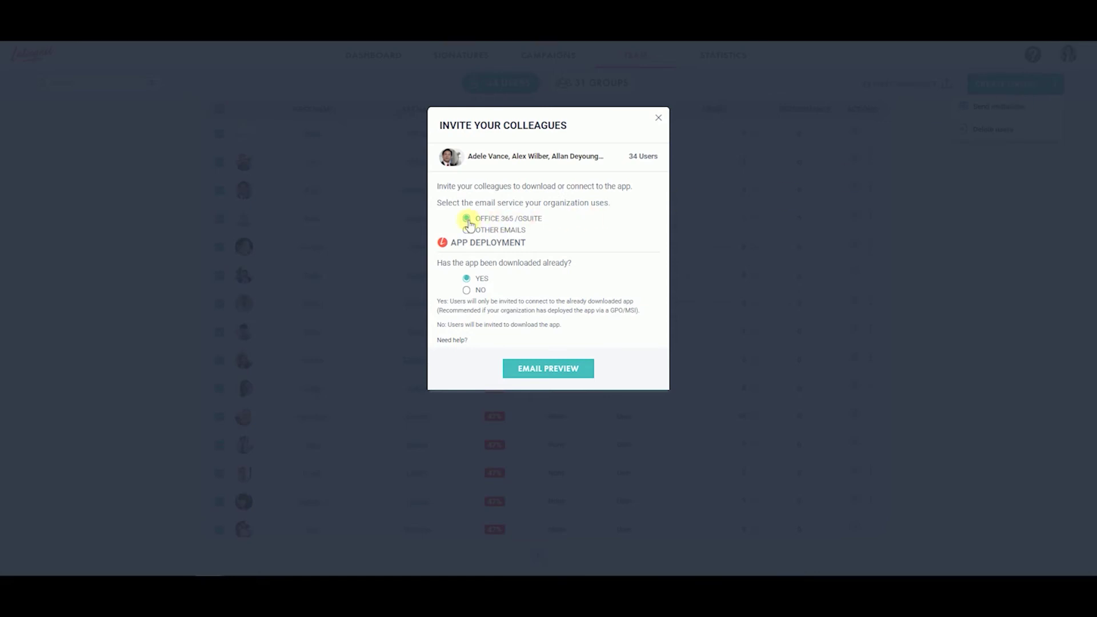
click(467, 291)
click(546, 375)
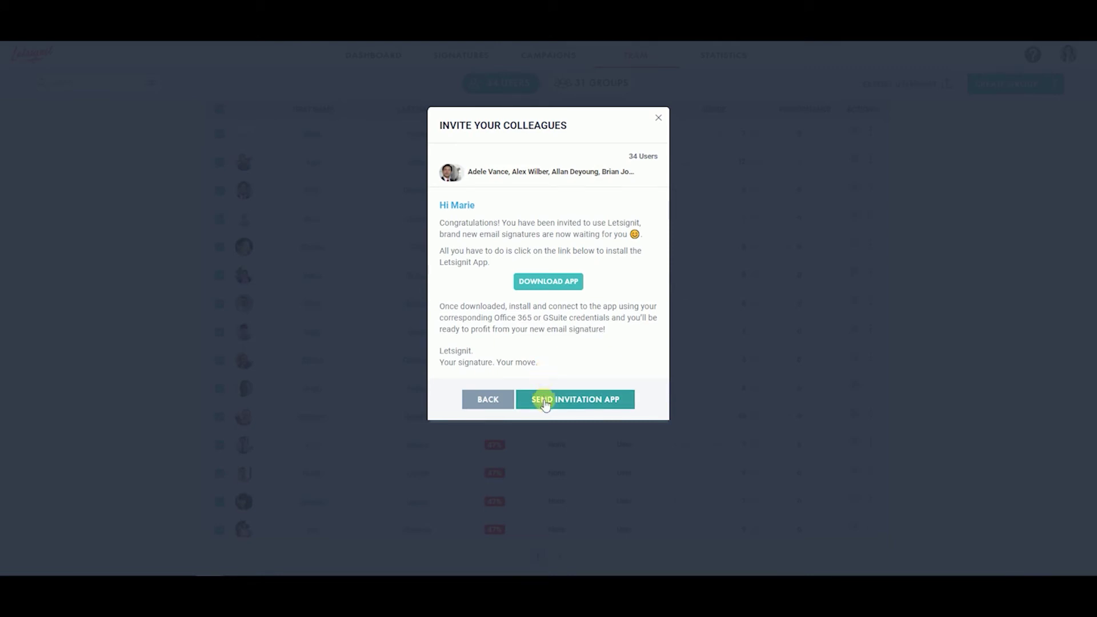
click(589, 408)
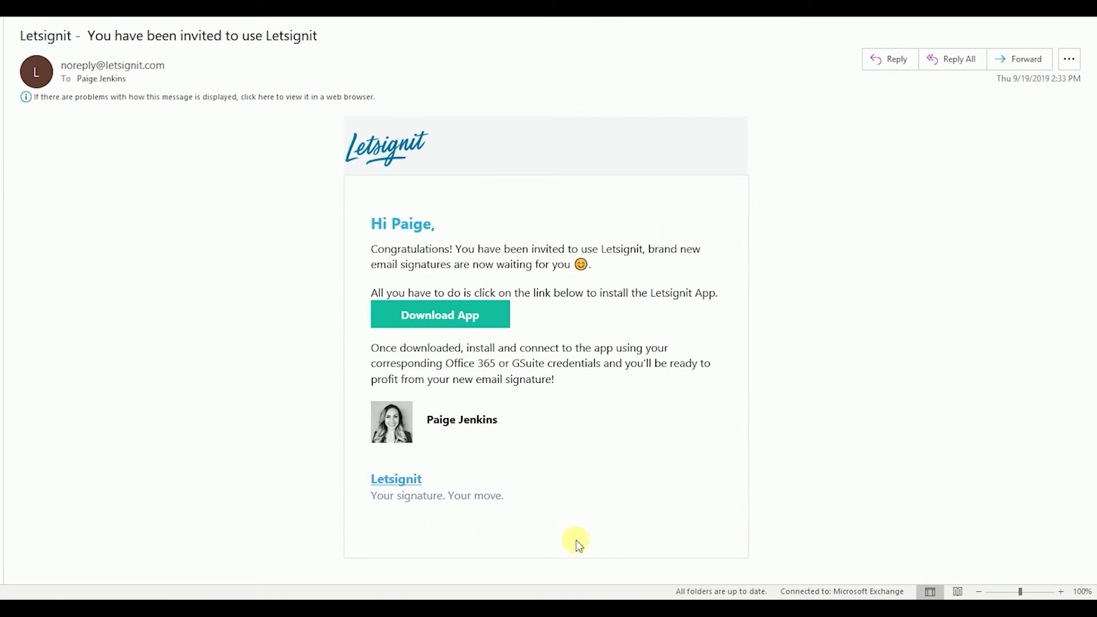
Download the Letsignit App from the invitation email and run the installer
click(437, 319)
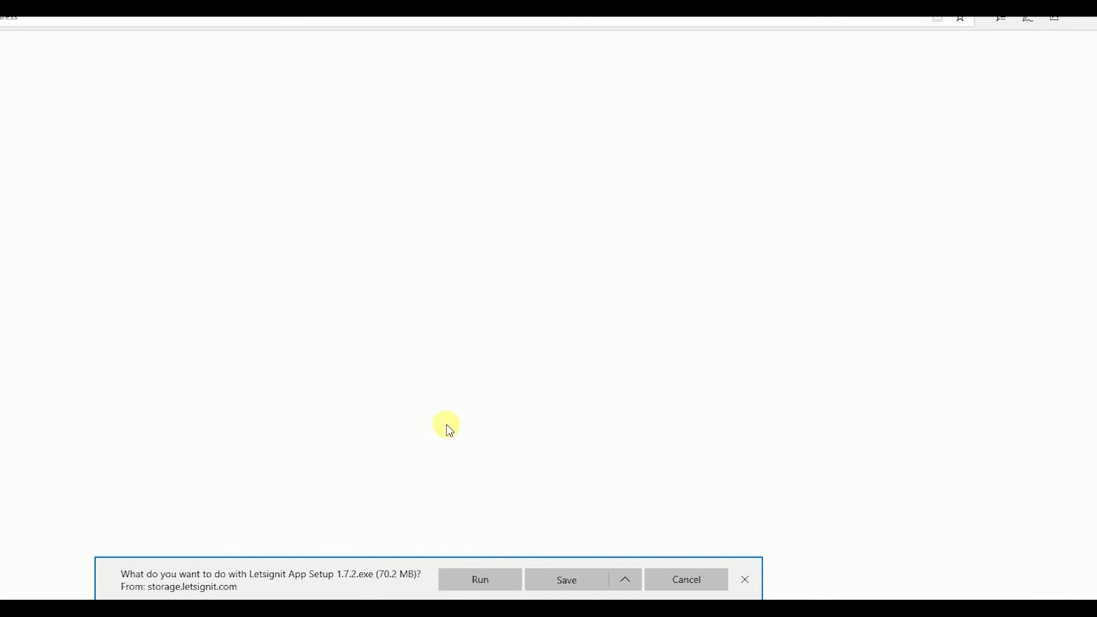
click(474, 576)
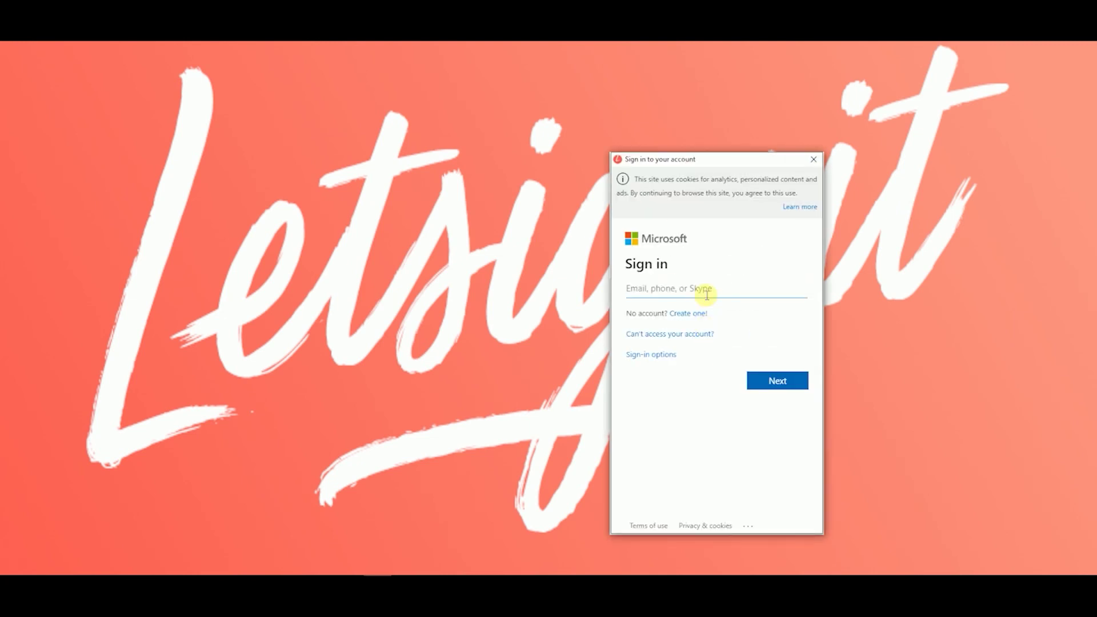
Continue the Microsoft sign-in with the entered work email
click(763, 379)
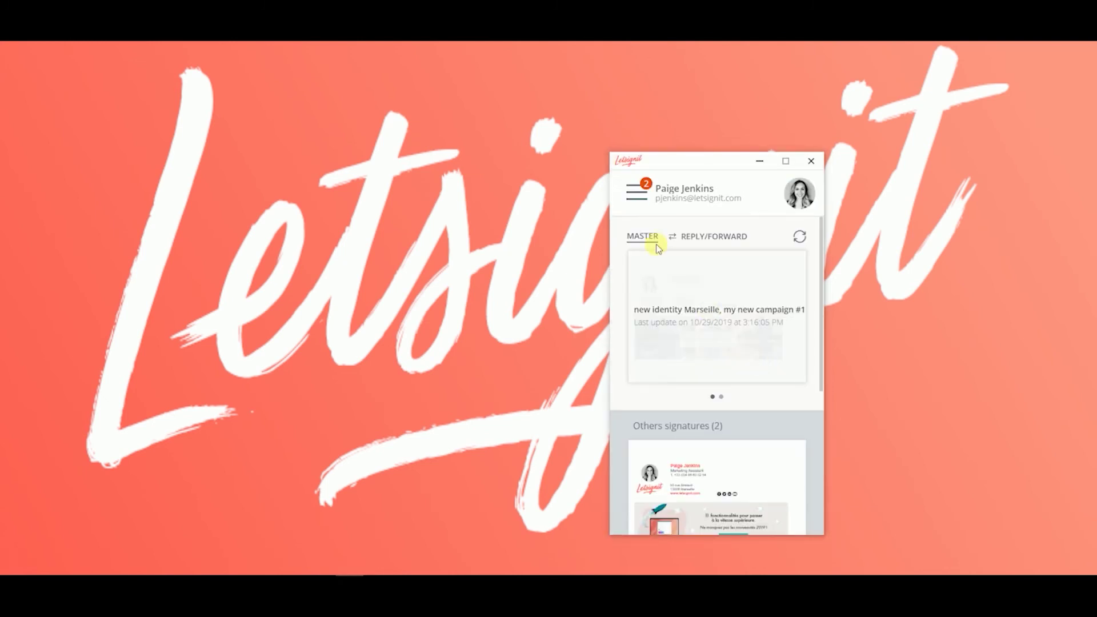
Restart Outlook from the first card in the app's Notifications
click(644, 194)
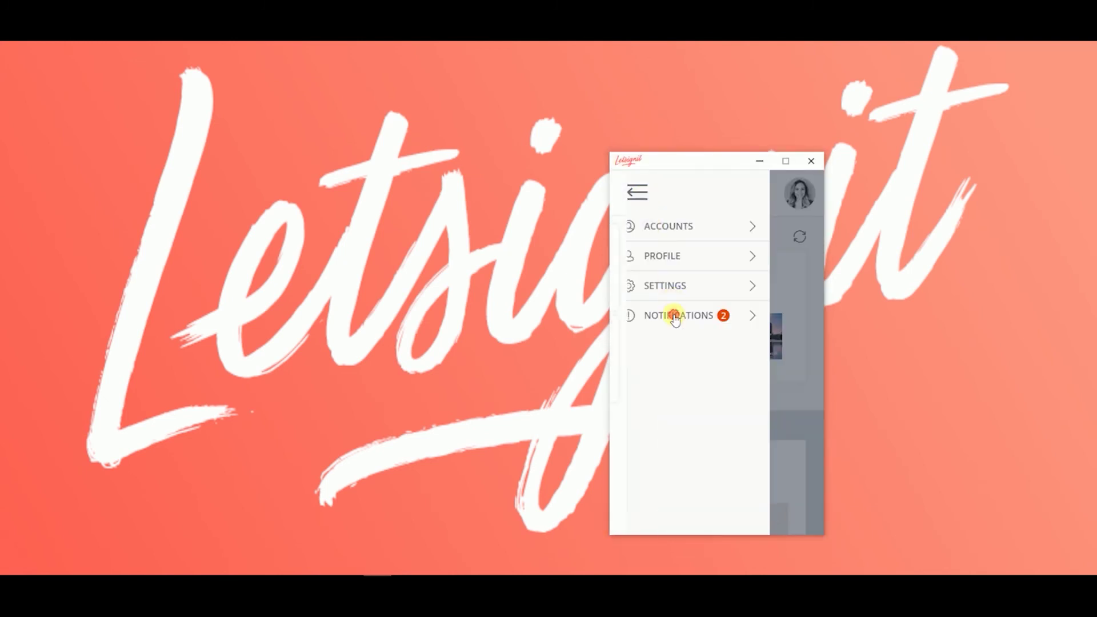
click(674, 314)
click(747, 290)
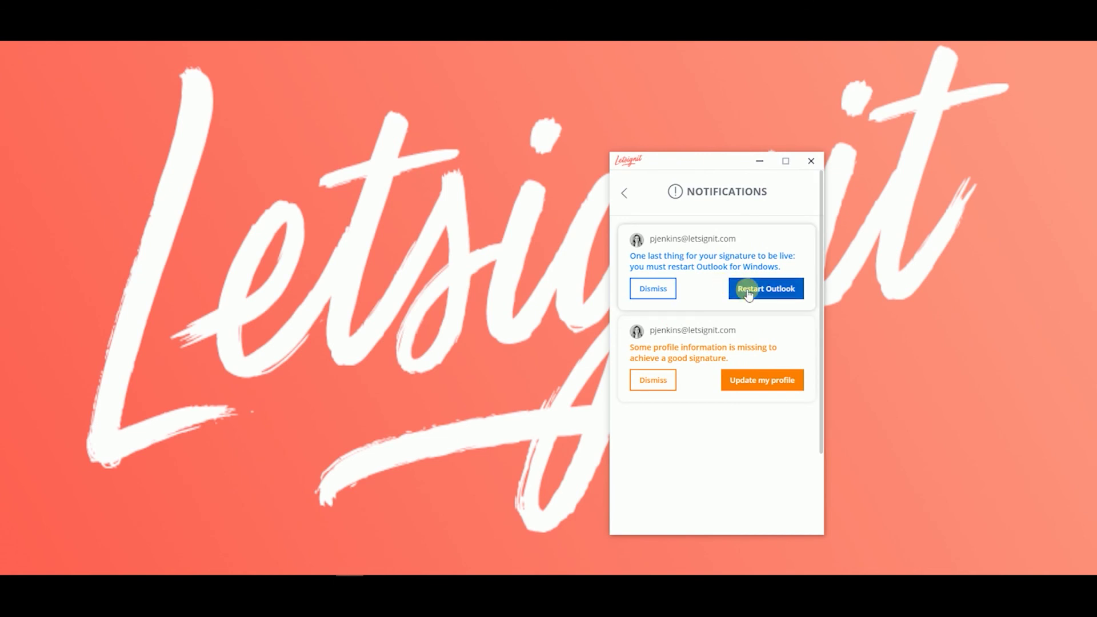